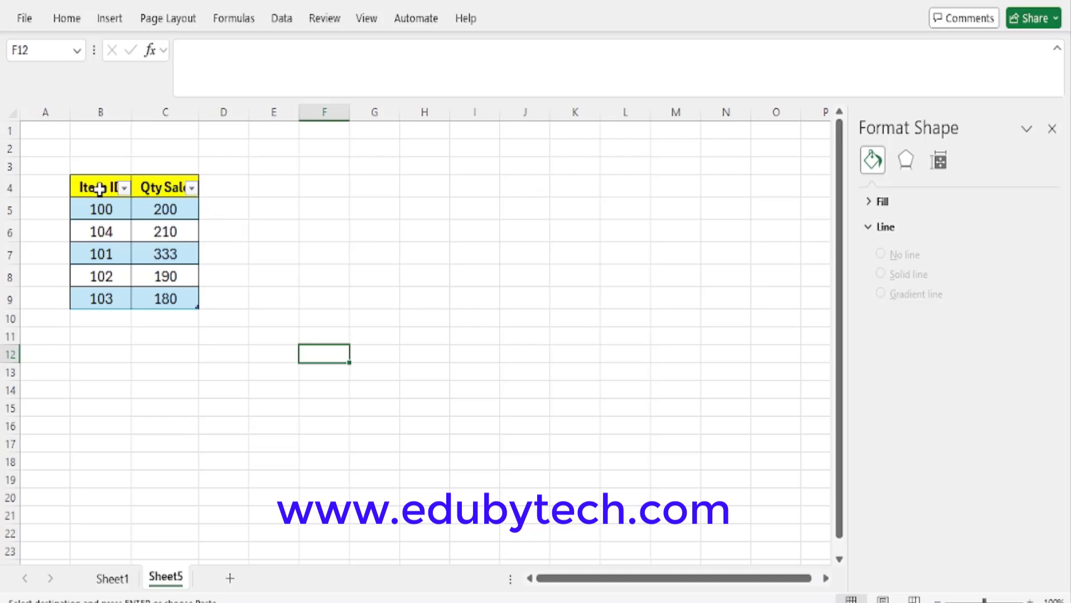
Step: Insert a clustered column chart from the Item ID and Qty Sale table in B4:C9 and place it beside the table
{"action": "mouse_move", "coordinate": [84, 187]}
{"action": "left_mouse_down"}
{"action": "mouse_move", "coordinate": [155, 198]}
{"action": "mouse_move", "coordinate": [173, 298]}
{"action": "left_mouse_up"}
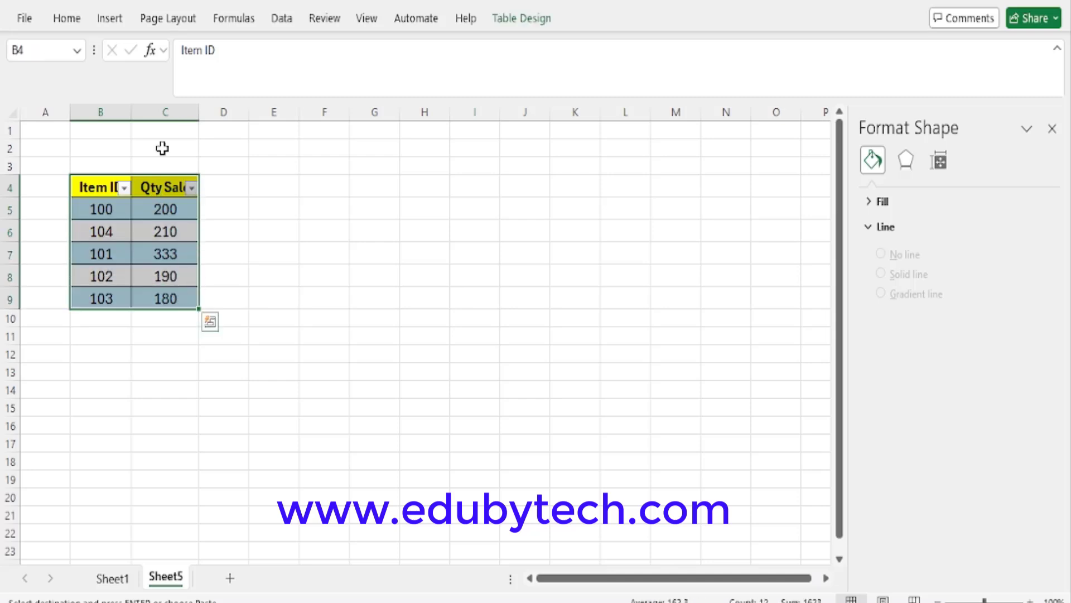
{"action": "left_click", "coordinate": [111, 20]}
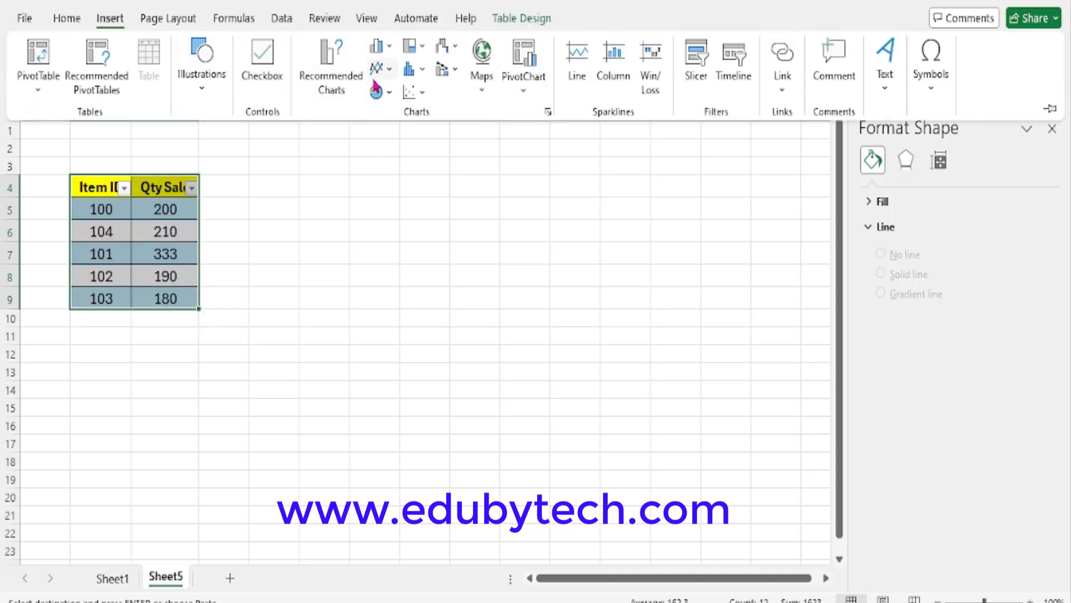
{"action": "left_click", "coordinate": [377, 45]}
{"action": "left_click", "coordinate": [390, 112]}
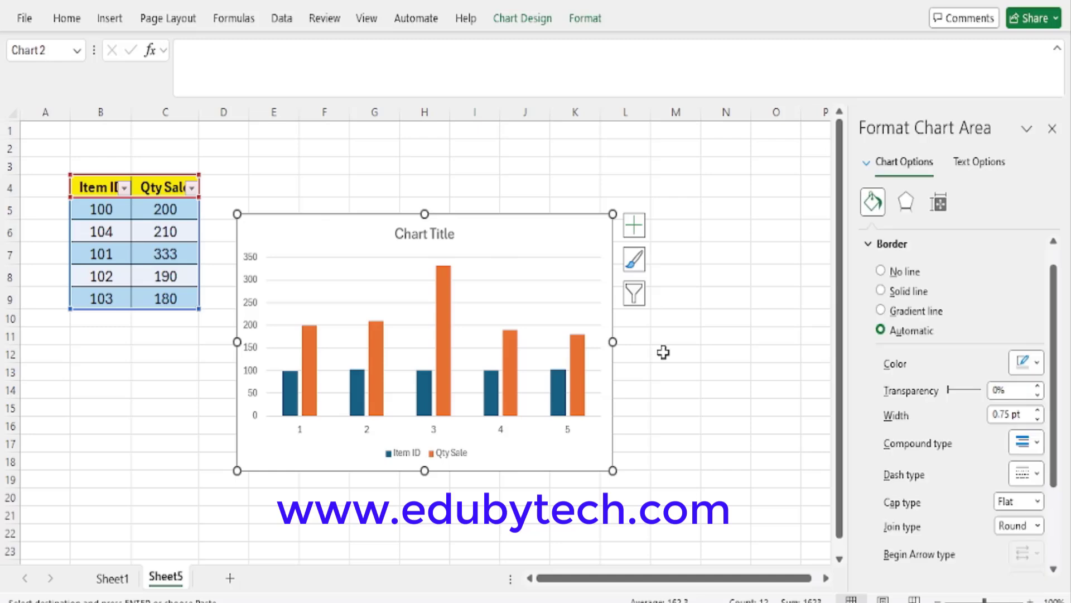
{"action": "left_click_drag", "start_coordinate": [371, 237], "coordinate": [385, 192]}
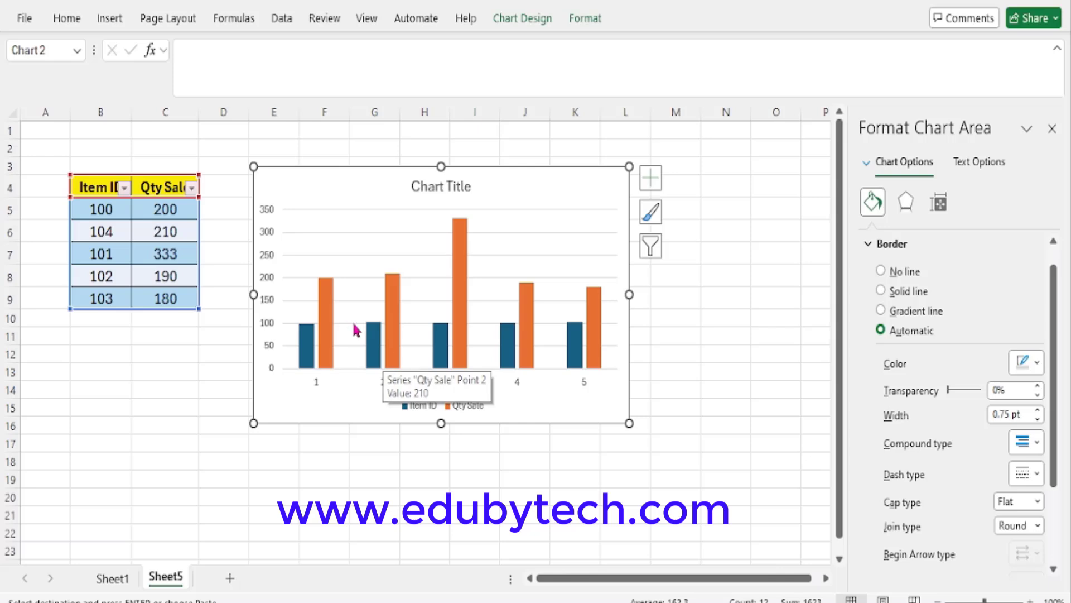
Step: Give the Qty Sale columns in the chart a light green outline
{"action": "left_click", "coordinate": [329, 330]}
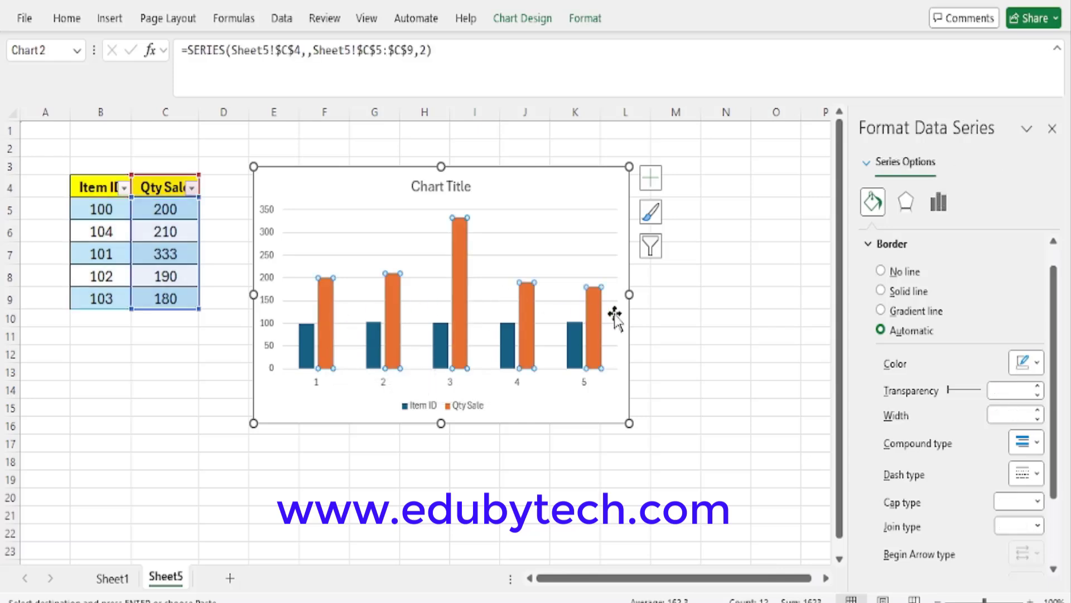
{"action": "right_click", "coordinate": [325, 327]}
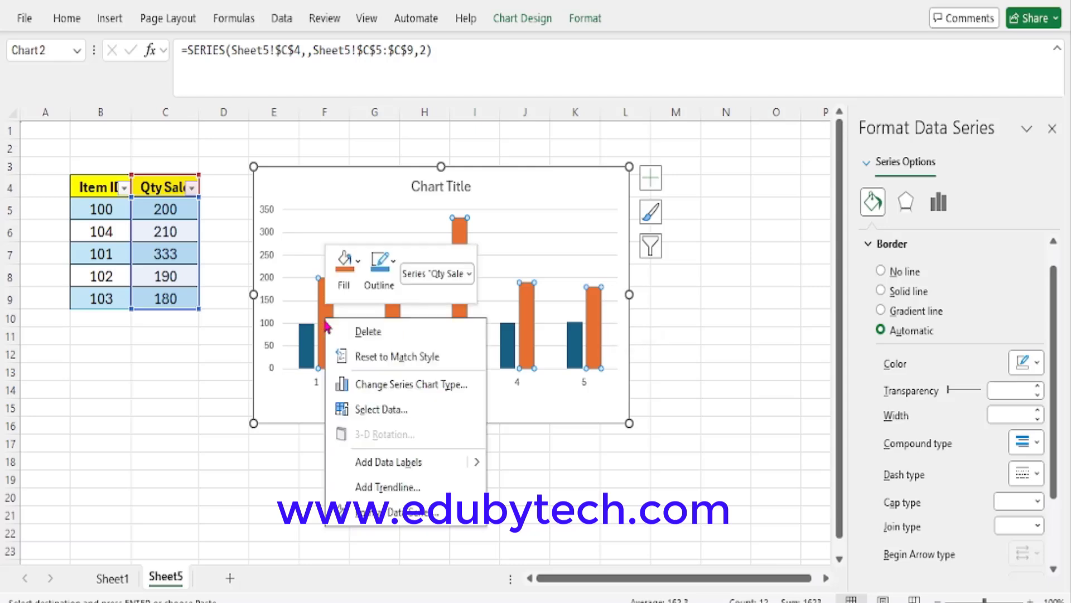
{"action": "left_click", "coordinate": [392, 276]}
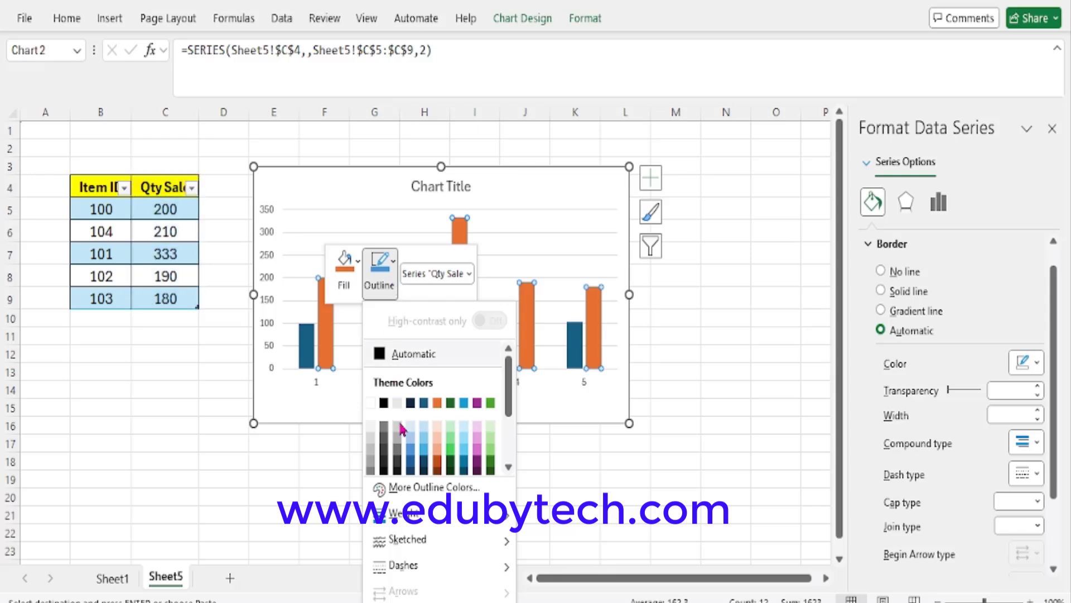
{"action": "left_click", "coordinate": [491, 451]}
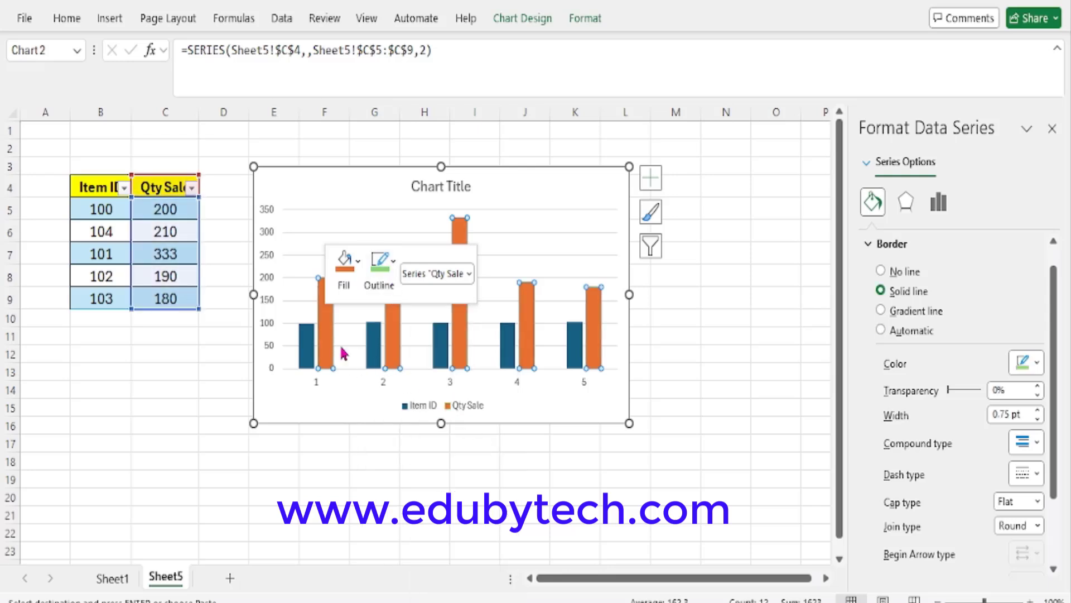
Step: Apply the waviest sketched line style to the outline of the Qty Sale columns
{"action": "left_click", "coordinate": [394, 270]}
{"action": "mouse_move", "coordinate": [453, 523]}
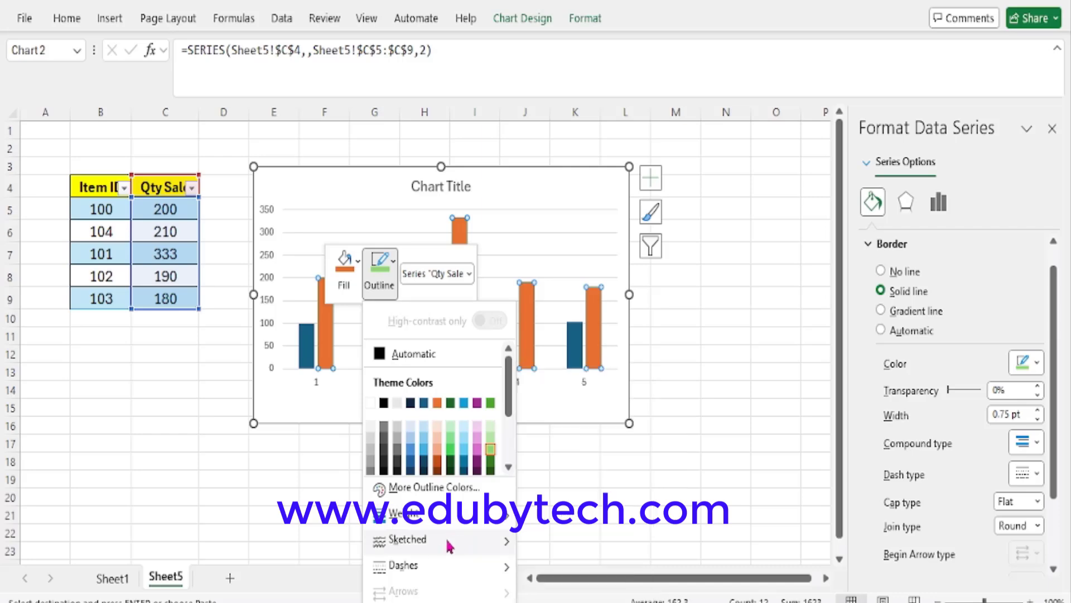
{"action": "mouse_move", "coordinate": [425, 541]}
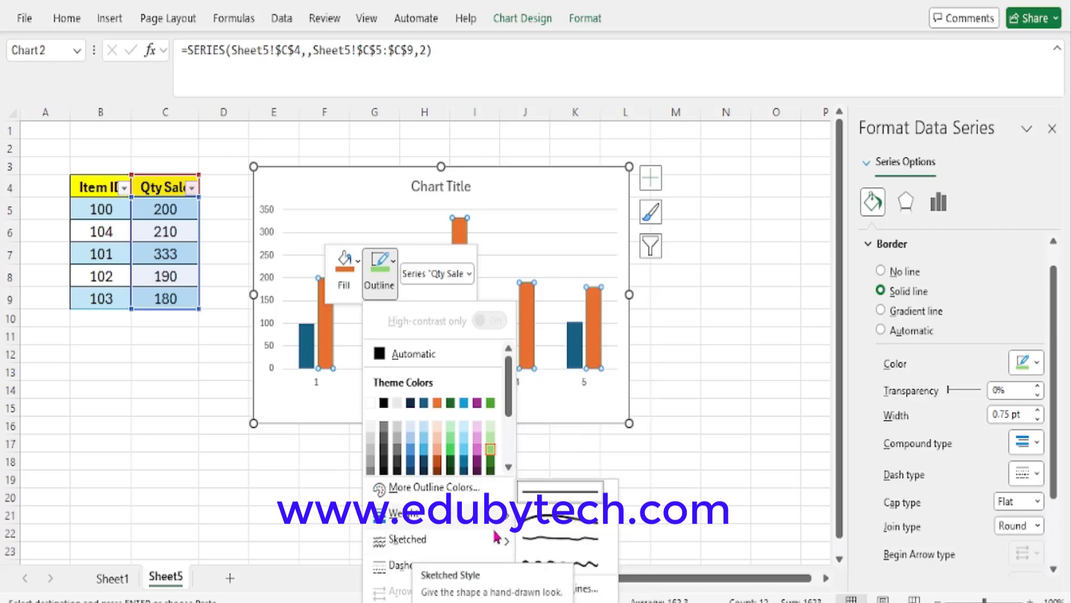
{"action": "left_click", "coordinate": [587, 566]}
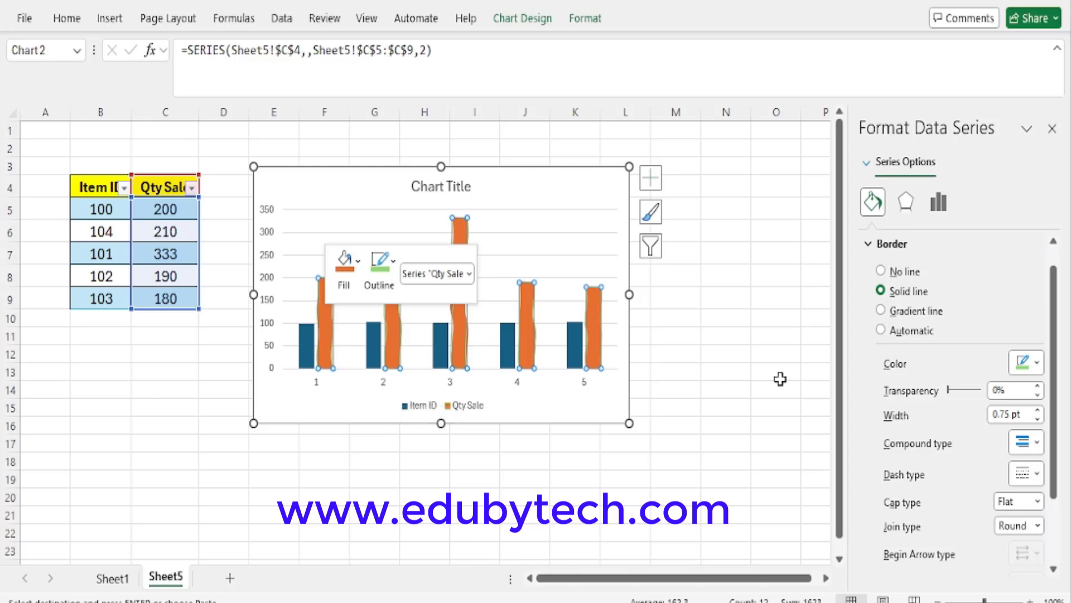
Step: Increase the border width of the Qty Sale columns to slightly more than 5.25 pt and deselect the chart
{"action": "left_click", "coordinate": [1038, 411]}
{"action": "left_click", "coordinate": [1038, 412]}
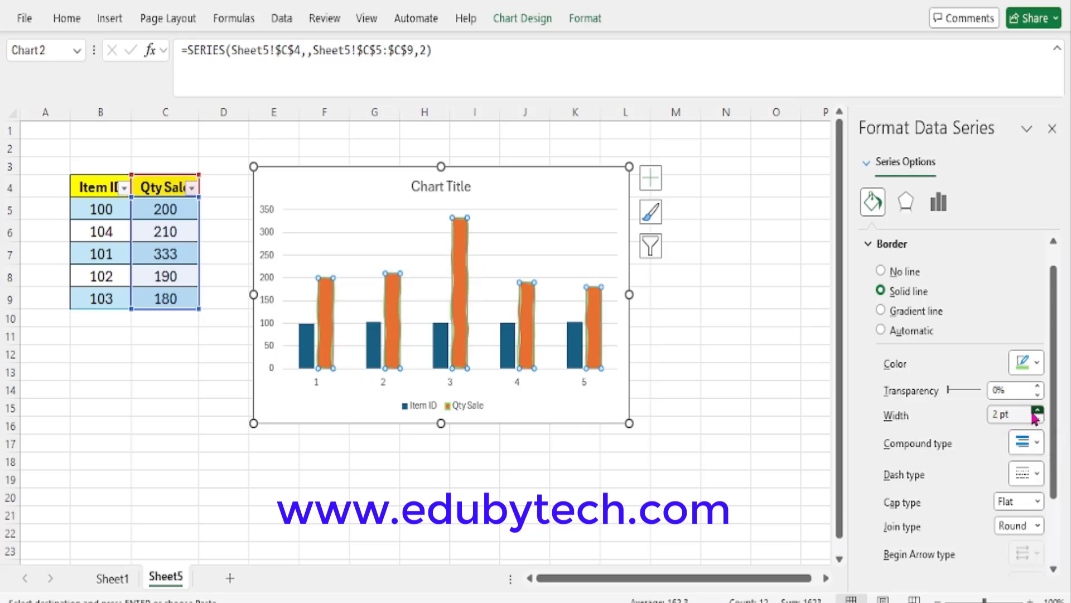
{"action": "left_click", "coordinate": [1038, 411]}
{"action": "left_click", "coordinate": [1038, 411]}
{"action": "left_click", "coordinate": [1038, 411]}
{"action": "left_click", "coordinate": [1037, 411]}
{"action": "left_click", "coordinate": [1038, 411]}
{"action": "left_click", "coordinate": [1038, 411]}
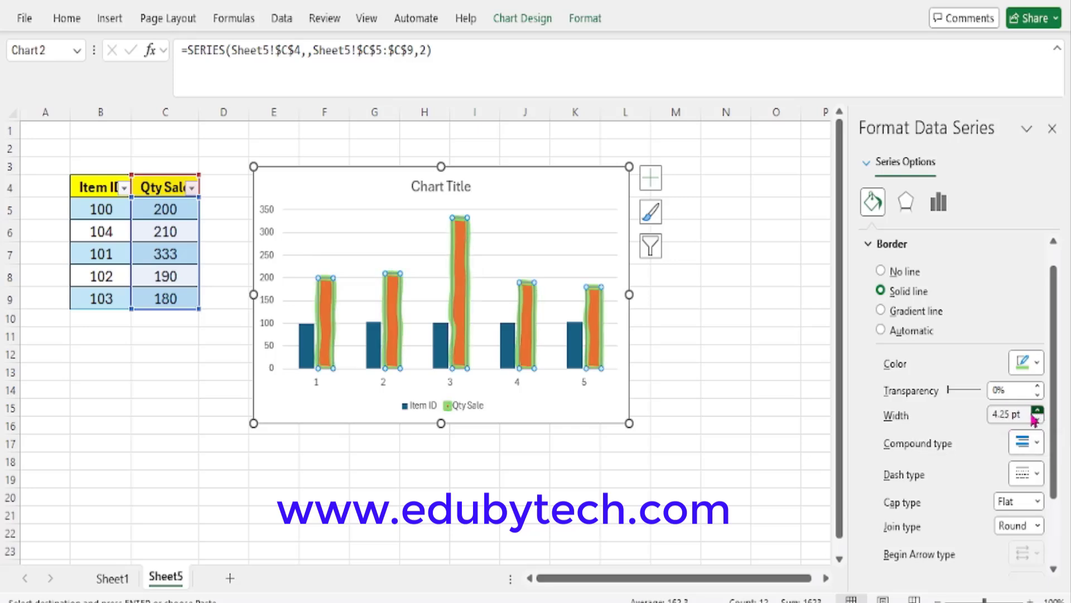
{"action": "left_click", "coordinate": [1038, 411]}
{"action": "left_click", "coordinate": [1038, 412]}
{"action": "left_click", "coordinate": [1038, 411]}
{"action": "left_click", "coordinate": [1038, 411]}
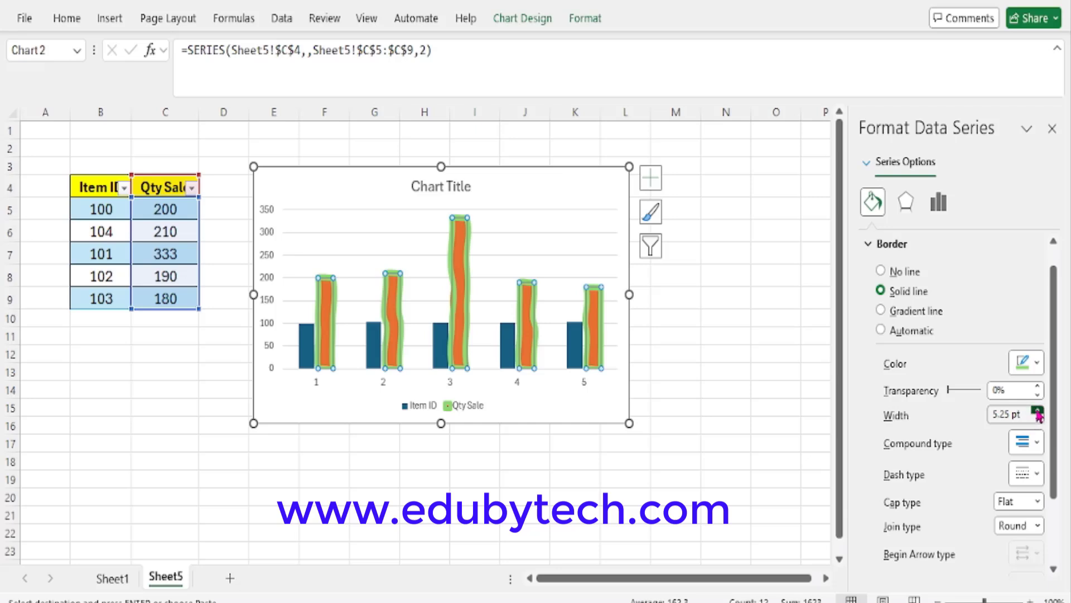
{"action": "left_click", "coordinate": [1037, 411]}
{"action": "left_click", "coordinate": [1038, 411]}
{"action": "left_click", "coordinate": [737, 336]}
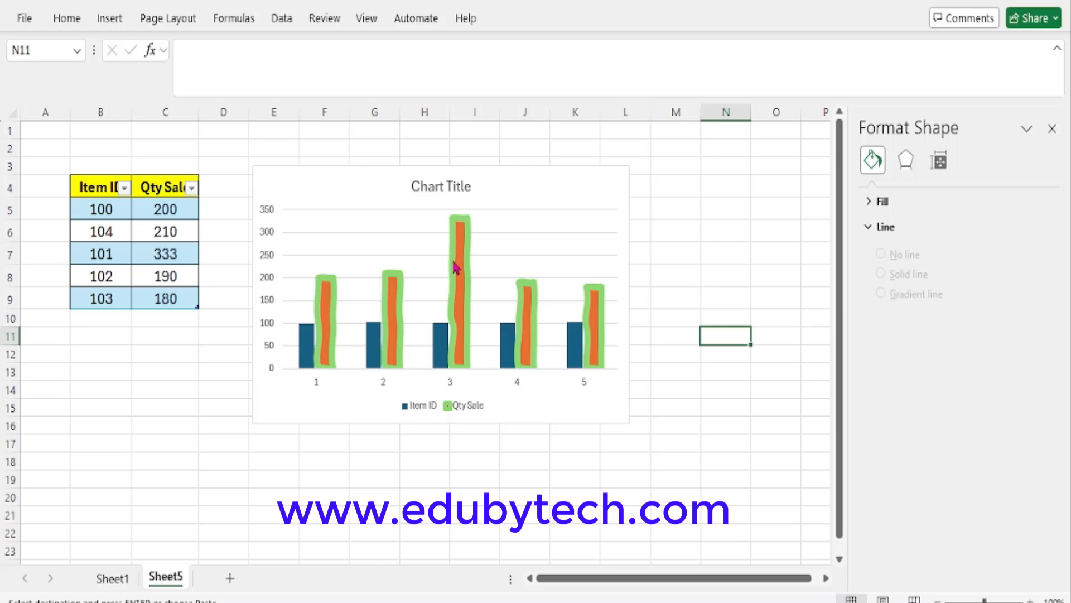
{"action": "mouse_move", "coordinate": [467, 304]}
Step: On Sheet1, delete columns G through K, including the Select Column to Sort Data section
{"action": "left_click", "coordinate": [115, 581]}
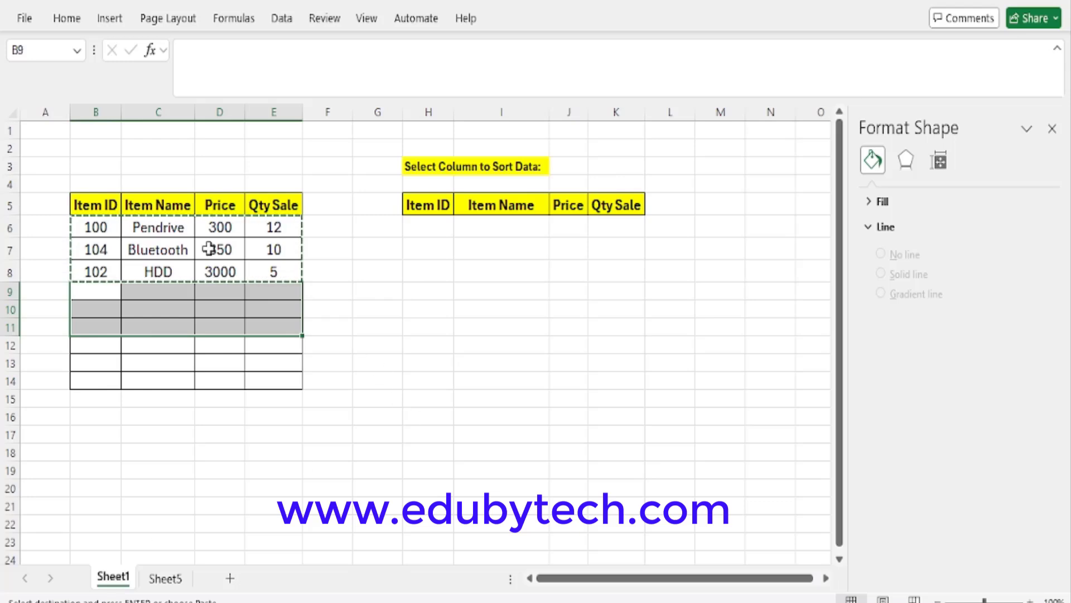
{"action": "left_click_drag", "start_coordinate": [89, 228], "coordinate": [279, 273]}
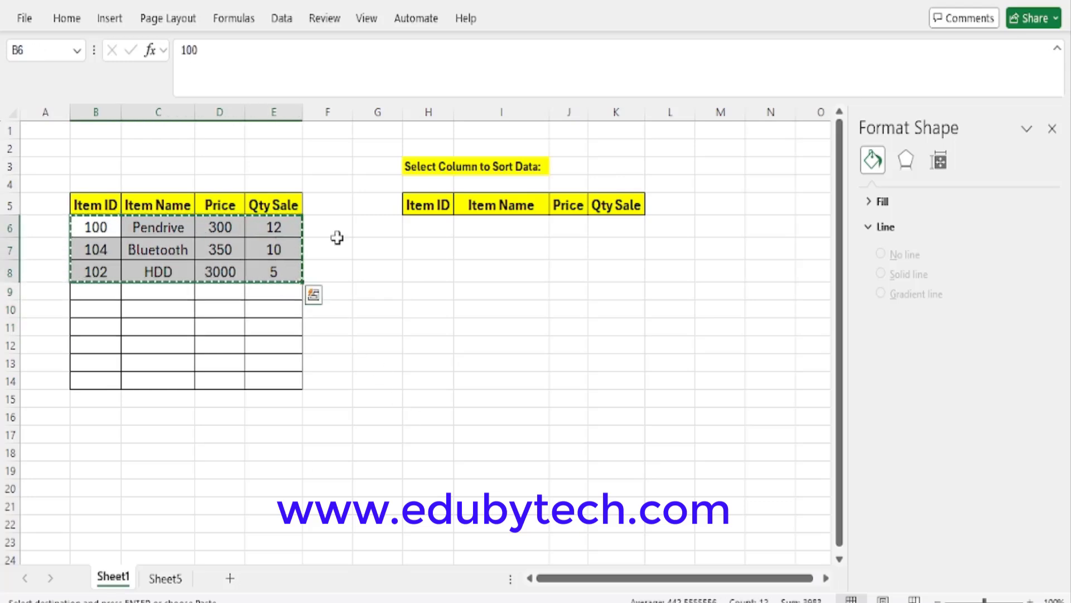
{"action": "left_click", "coordinate": [382, 108]}
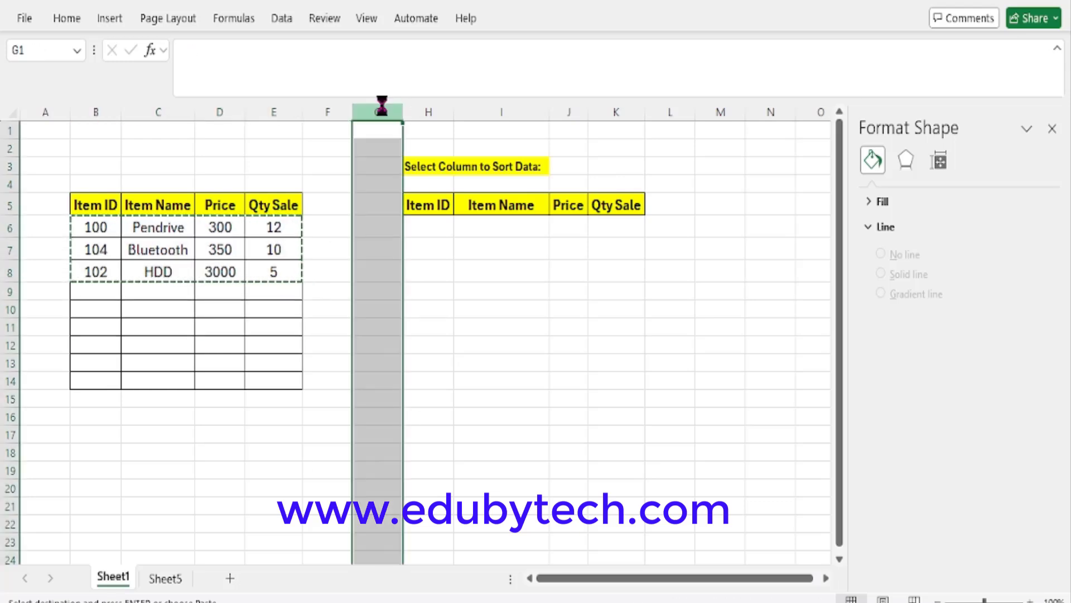
{"action": "key", "text": "ctrl+minus"}
{"action": "key", "text": "ctrl+minus"}
{"action": "key", "text": "ctrl+minus"}
{"action": "key", "text": "ctrl+minus"}
{"action": "key", "text": "ctrl+minus"}
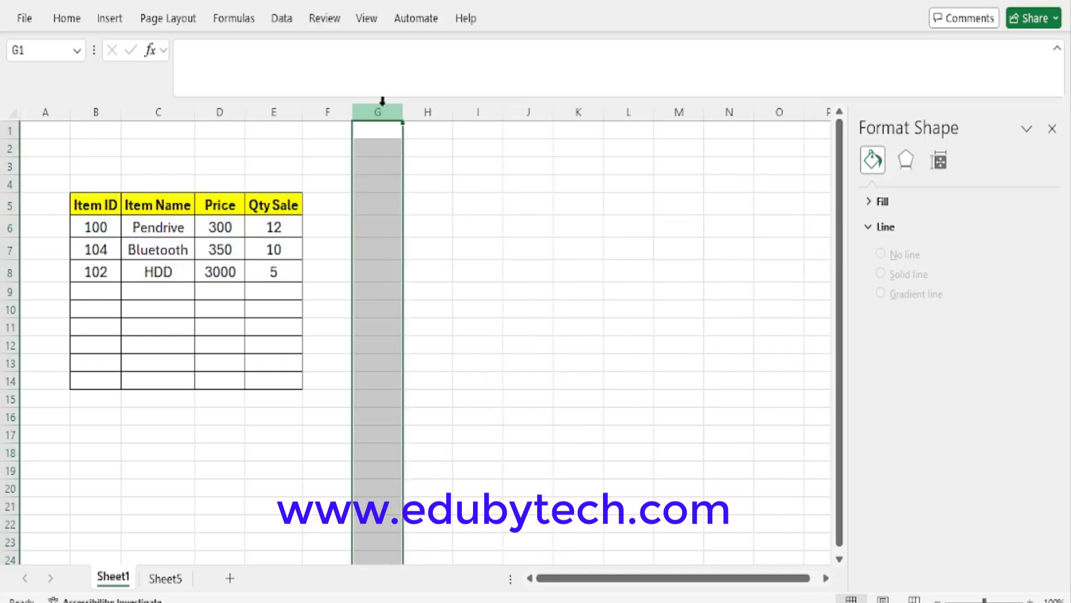
{"action": "left_click", "coordinate": [431, 312]}
Step: Copy the item rows B6:E8 and paste them below at B9, B12, B15 and B18
{"action": "left_click_drag", "start_coordinate": [103, 231], "coordinate": [263, 273]}
{"action": "key", "text": "ctrl+c"}
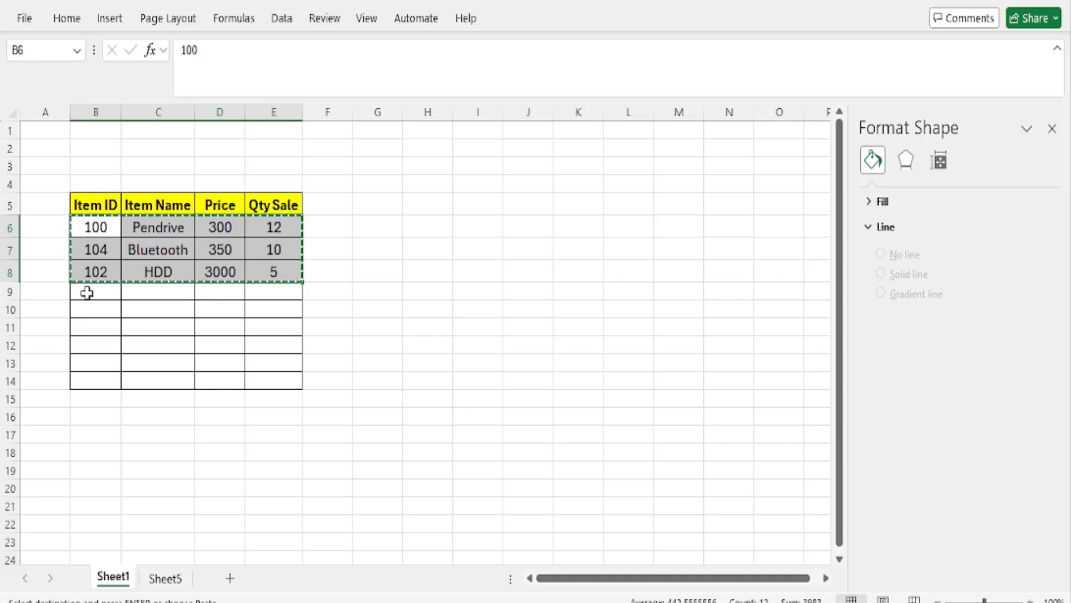
{"action": "left_click", "coordinate": [86, 293]}
{"action": "key", "text": "ctrl+v"}
{"action": "left_click", "coordinate": [94, 359]}
{"action": "key", "text": "ctrl+v"}
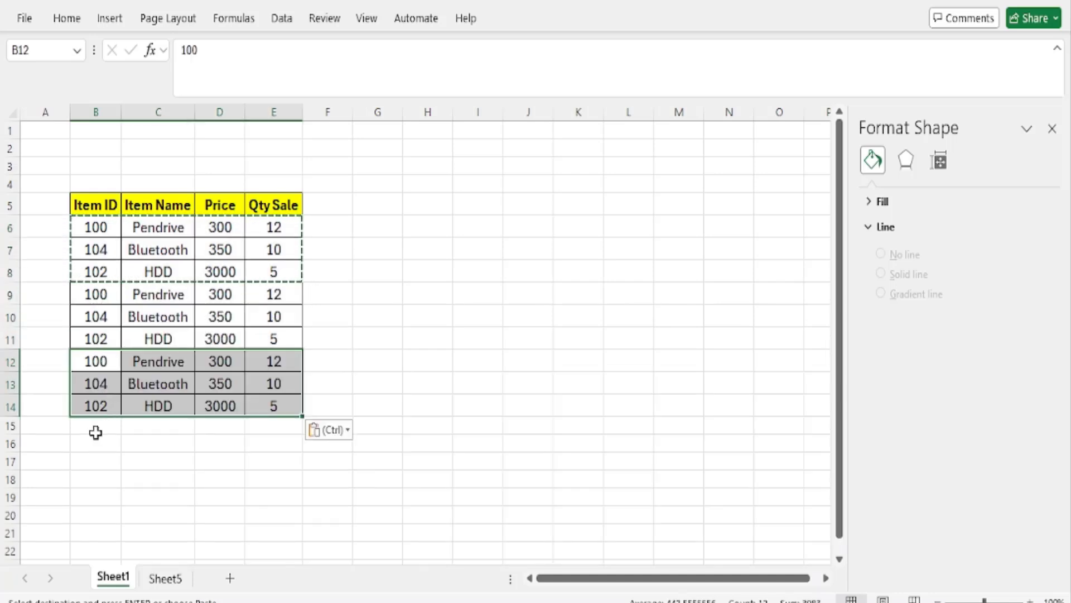
{"action": "left_click", "coordinate": [95, 430]}
{"action": "key", "text": "ctrl+v"}
{"action": "left_click", "coordinate": [102, 492]}
{"action": "key", "text": "ctrl+v"}
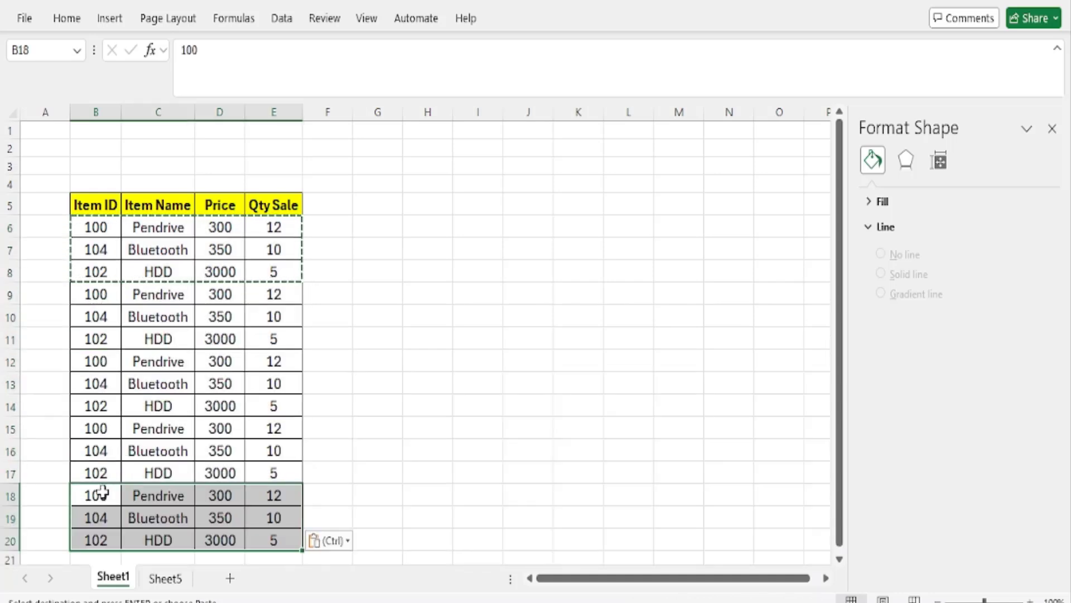
{"action": "left_click", "coordinate": [439, 432]}
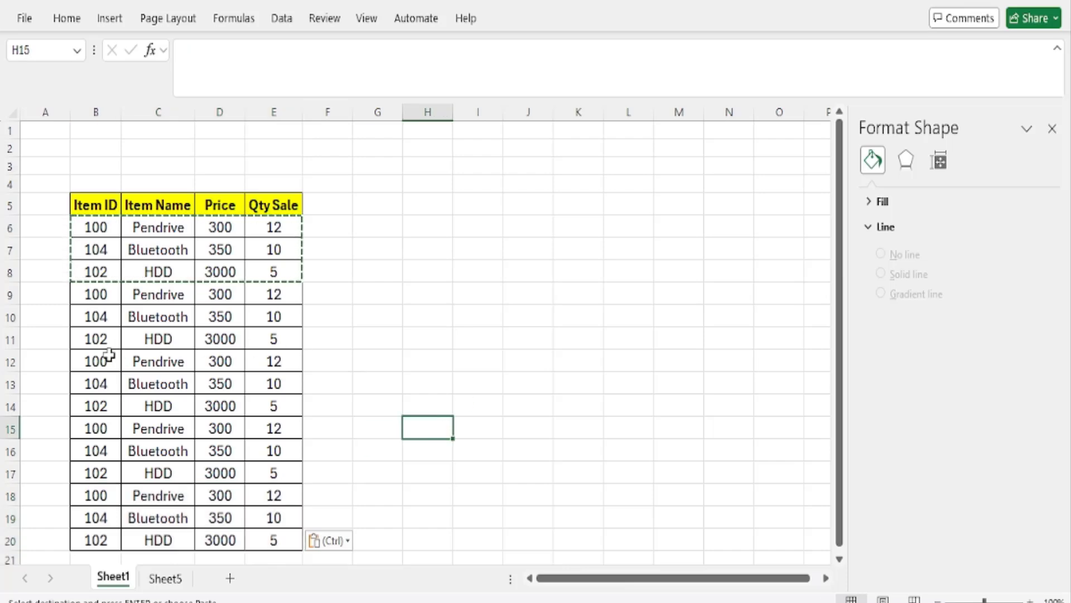
Step: Select the item range B11:E20 and close the Format Shape pane
{"action": "left_click", "coordinate": [94, 340]}
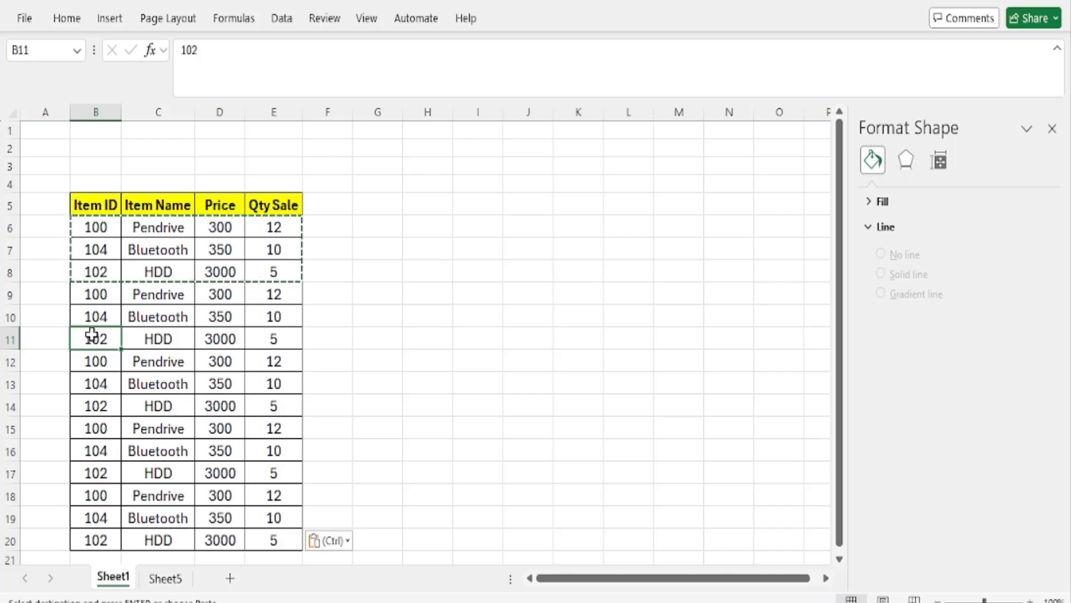
{"action": "left_click_drag", "start_coordinate": [89, 334], "coordinate": [273, 538]}
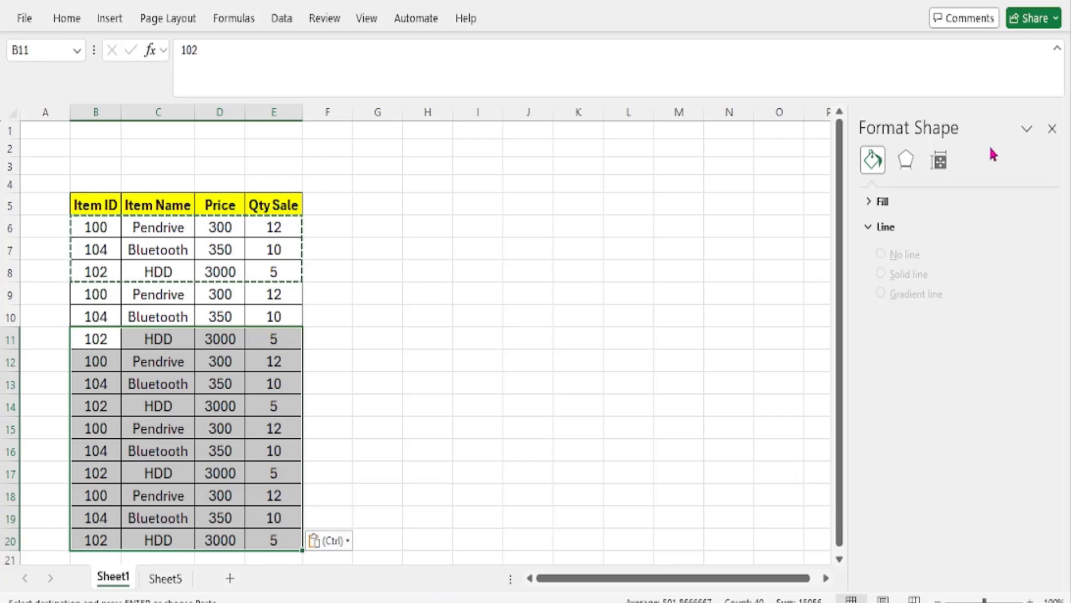
{"action": "left_click", "coordinate": [1052, 129]}
{"action": "left_click", "coordinate": [389, 257]}
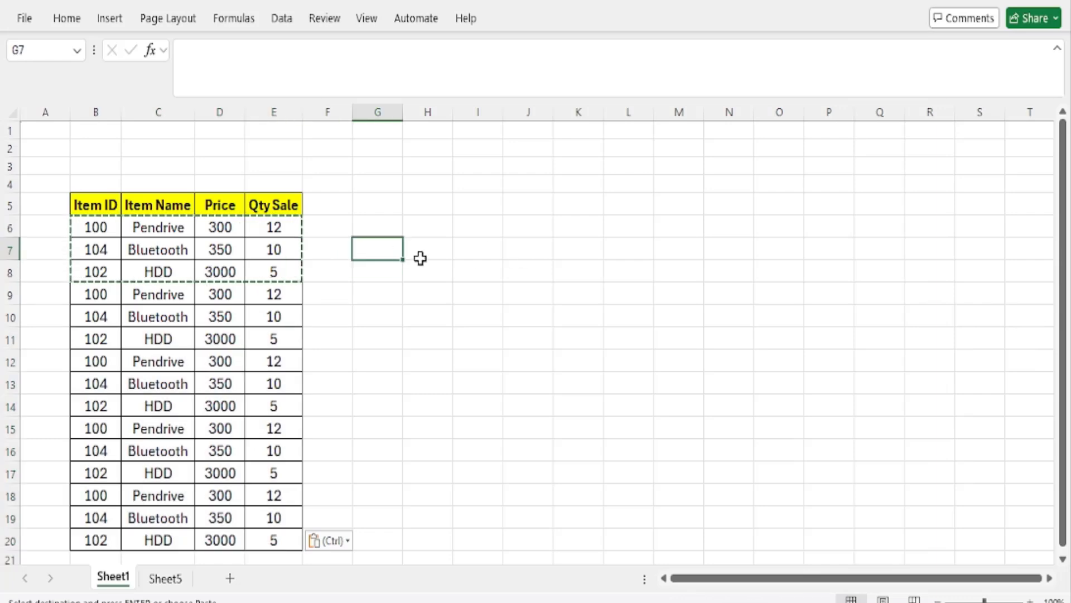
{"action": "left_click", "coordinate": [672, 476]}
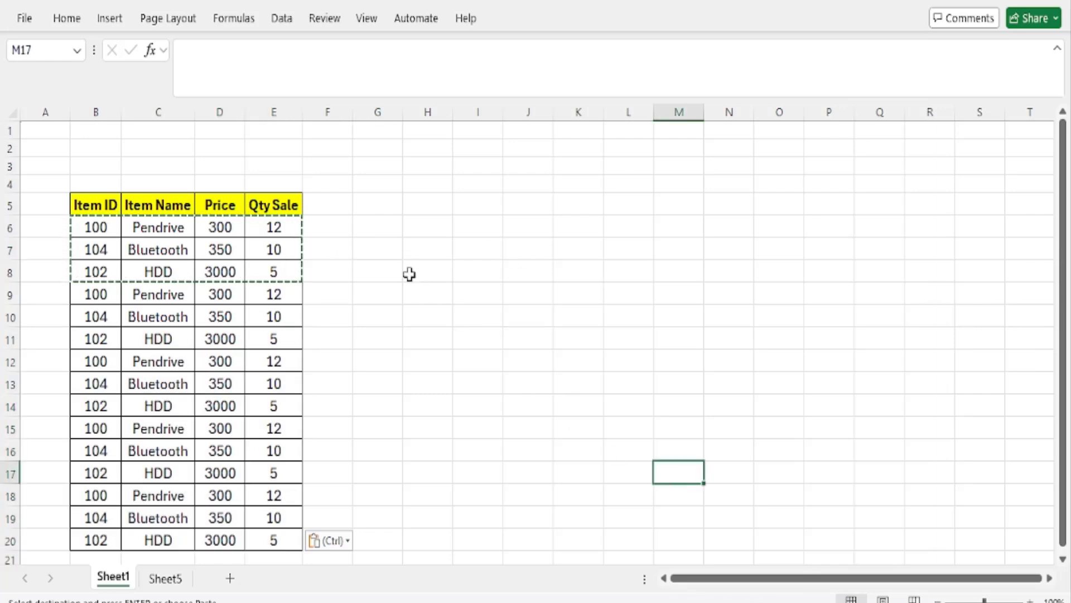
{"action": "left_click", "coordinate": [383, 251]}
{"action": "left_click_drag", "start_coordinate": [388, 246], "coordinate": [640, 503]}
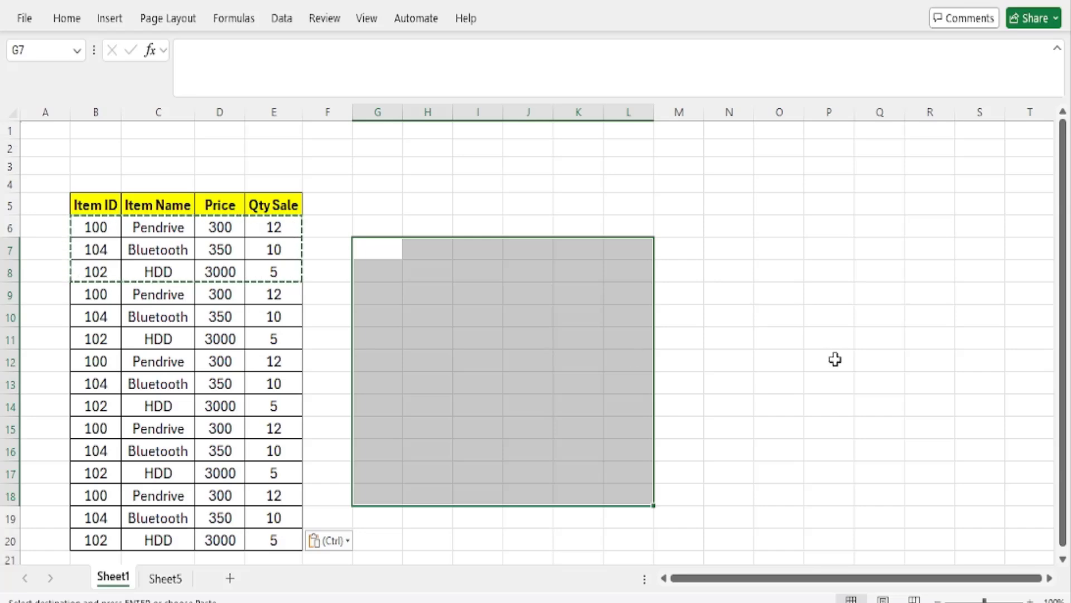
{"action": "left_click", "coordinate": [814, 334]}
Step: Fill cell B11 with yellow to mark the first corner of the range B11:E20
{"action": "left_click", "coordinate": [89, 338]}
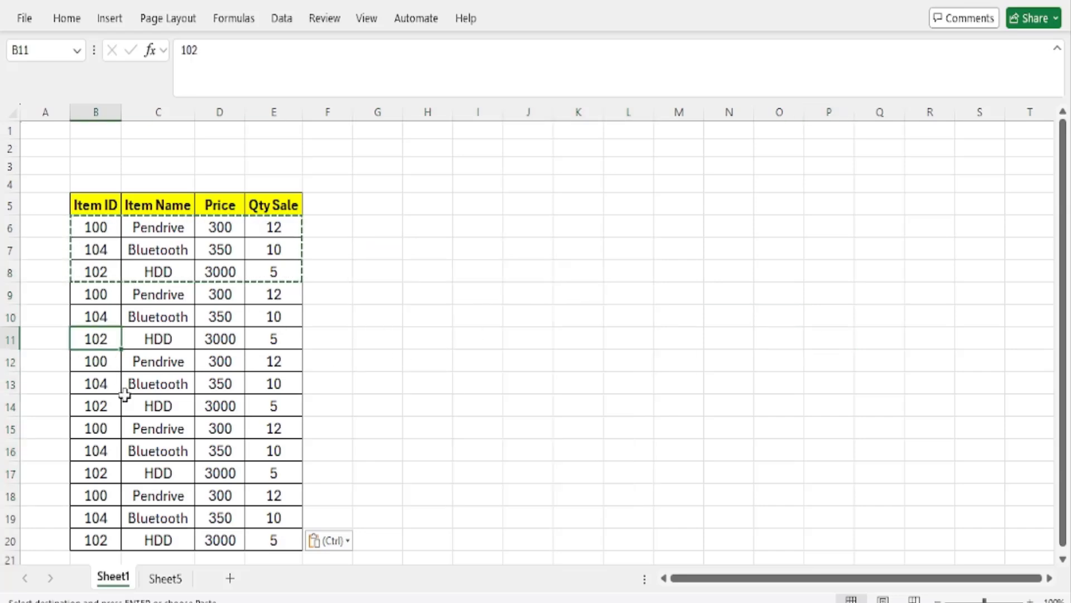
{"action": "left_click", "coordinate": [276, 542]}
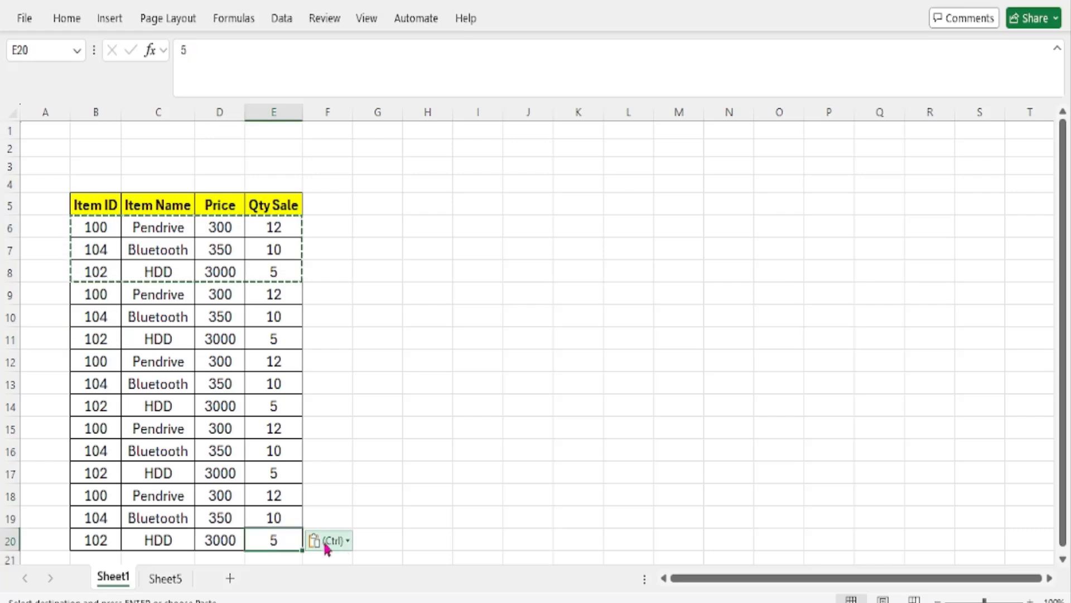
{"action": "left_click", "coordinate": [99, 333]}
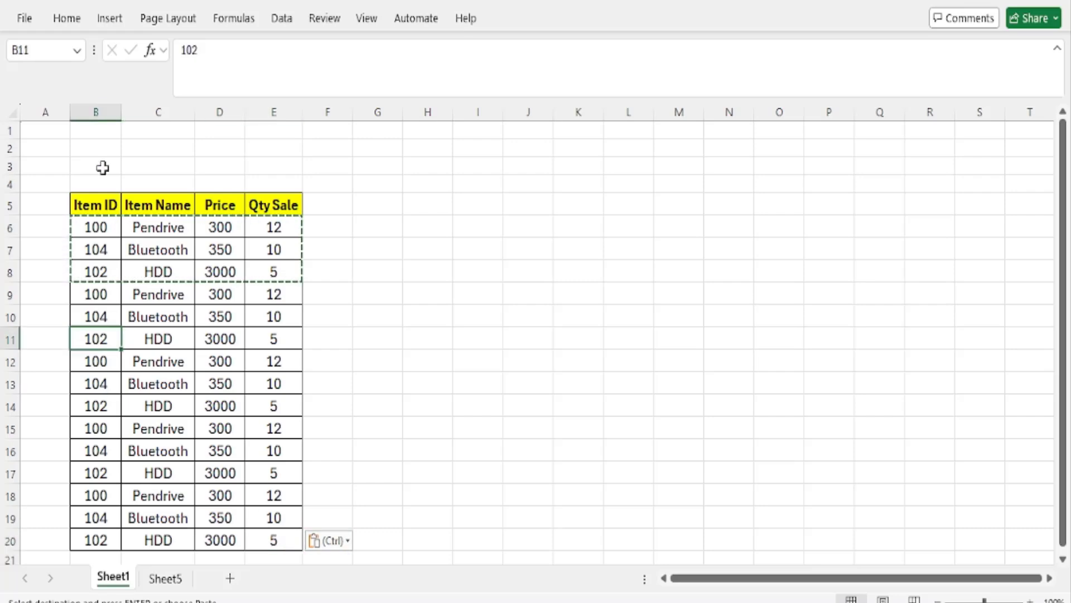
{"action": "left_click", "coordinate": [67, 17]}
{"action": "left_click", "coordinate": [212, 83]}
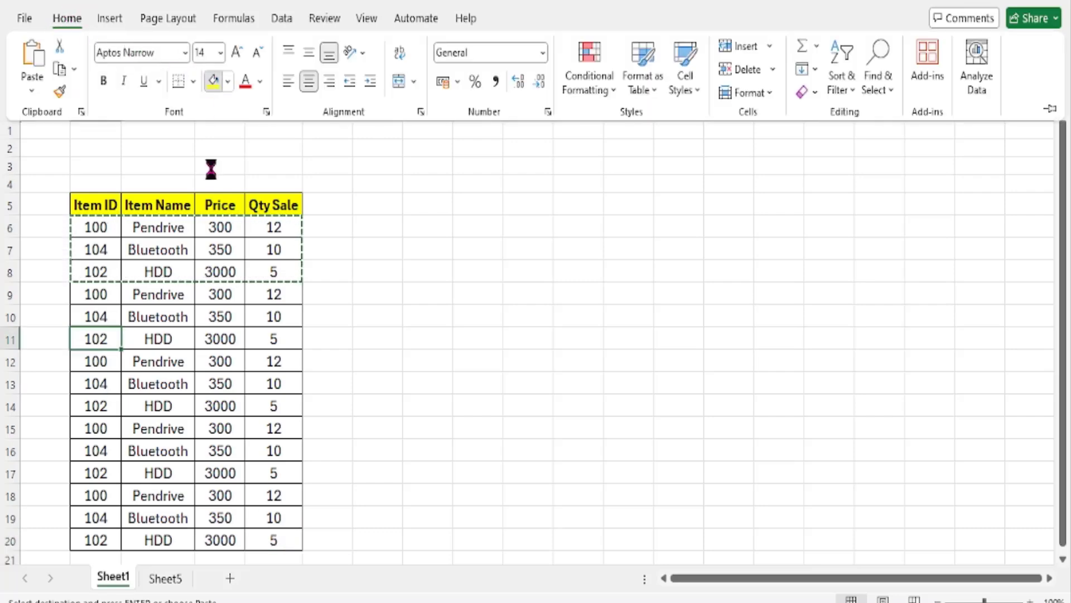
Step: Fill cell E20 with yellow to mark the opposite corner of the range
{"action": "left_click", "coordinate": [278, 545]}
{"action": "left_click", "coordinate": [275, 542]}
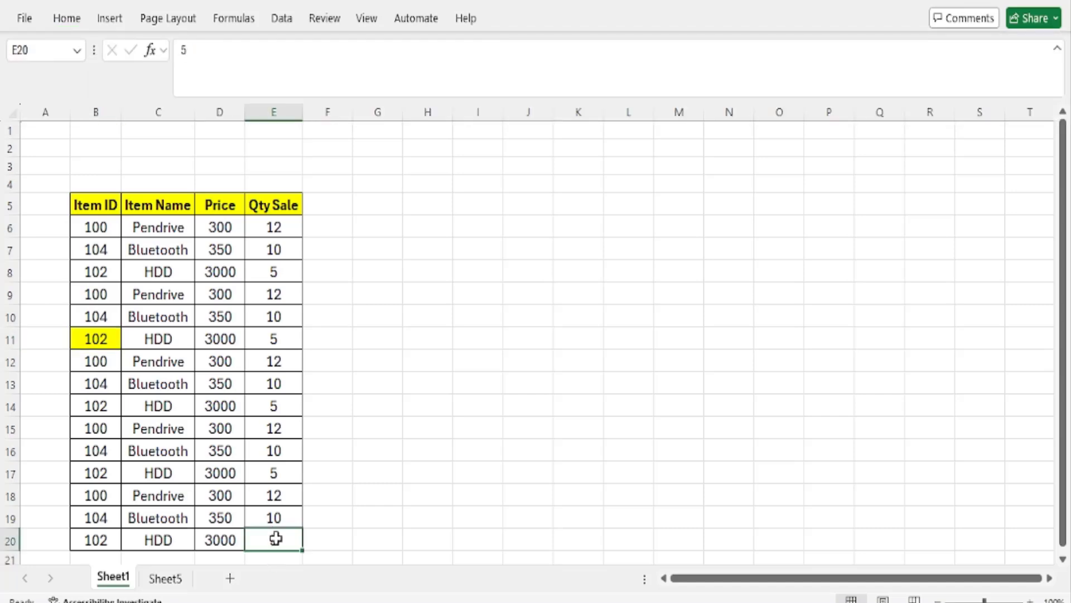
{"action": "left_click", "coordinate": [67, 18]}
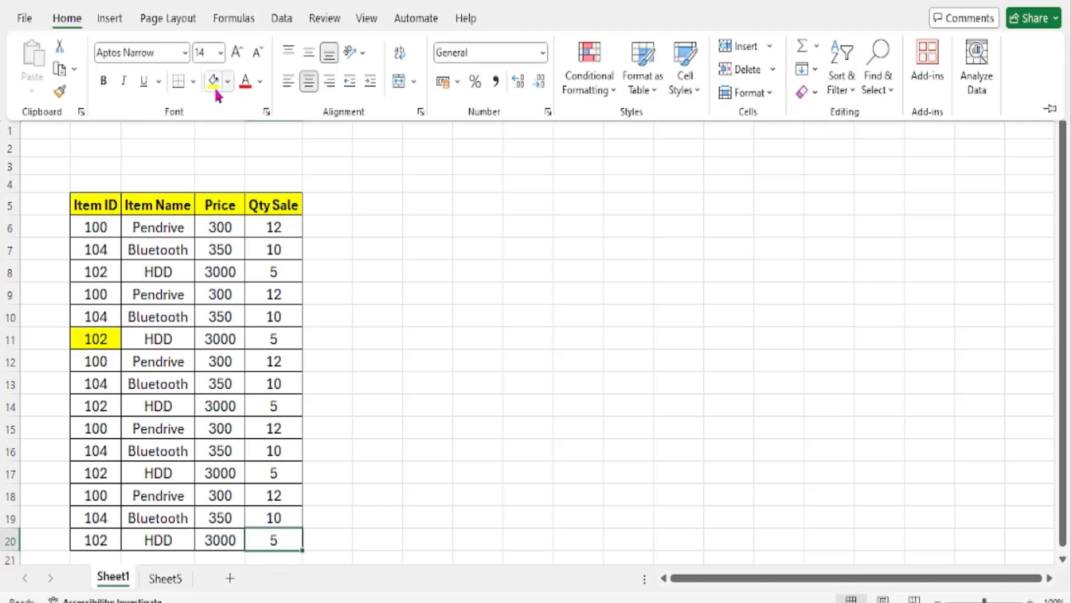
{"action": "left_click", "coordinate": [213, 81]}
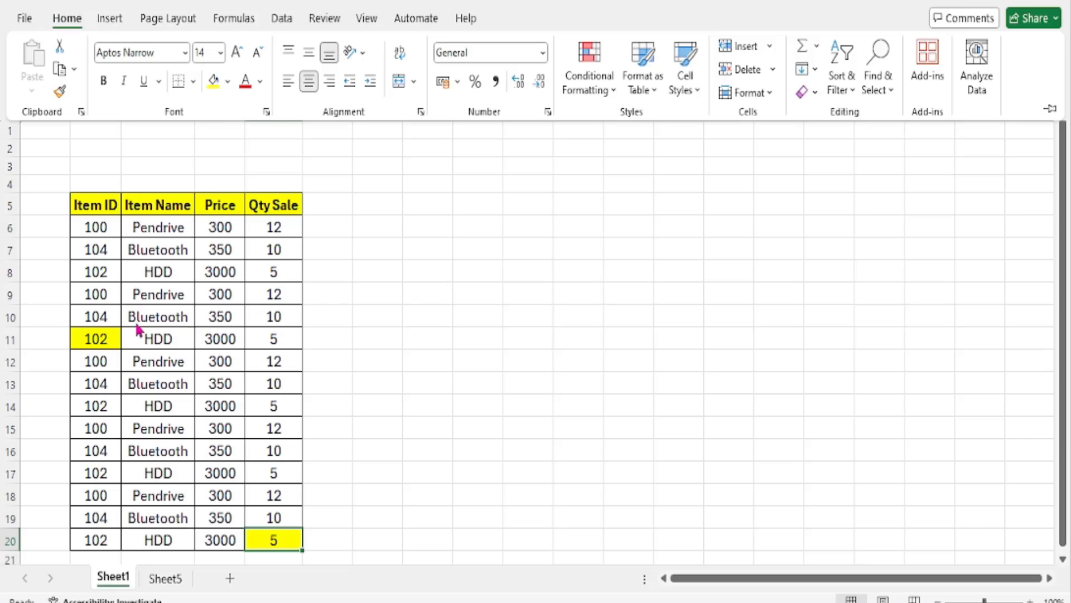
Step: Select the item range B11:E20 by extending the selection from B11 to its opposite corner cell E20
{"action": "left_click", "coordinate": [99, 337]}
{"action": "left_click", "coordinate": [96, 337]}
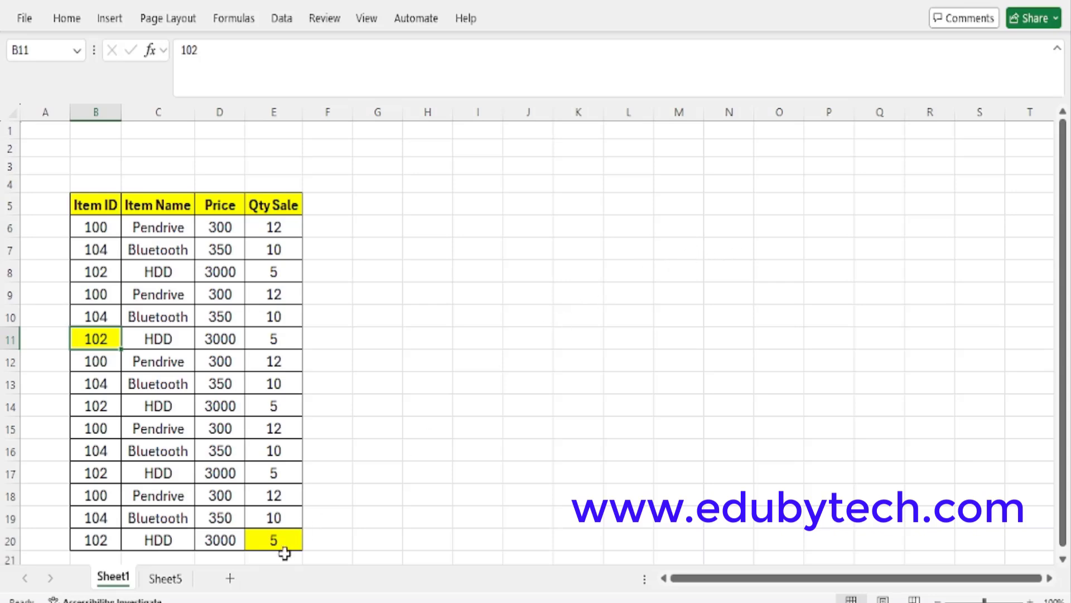
{"action": "left_click", "coordinate": [275, 537], "text": "shift"}
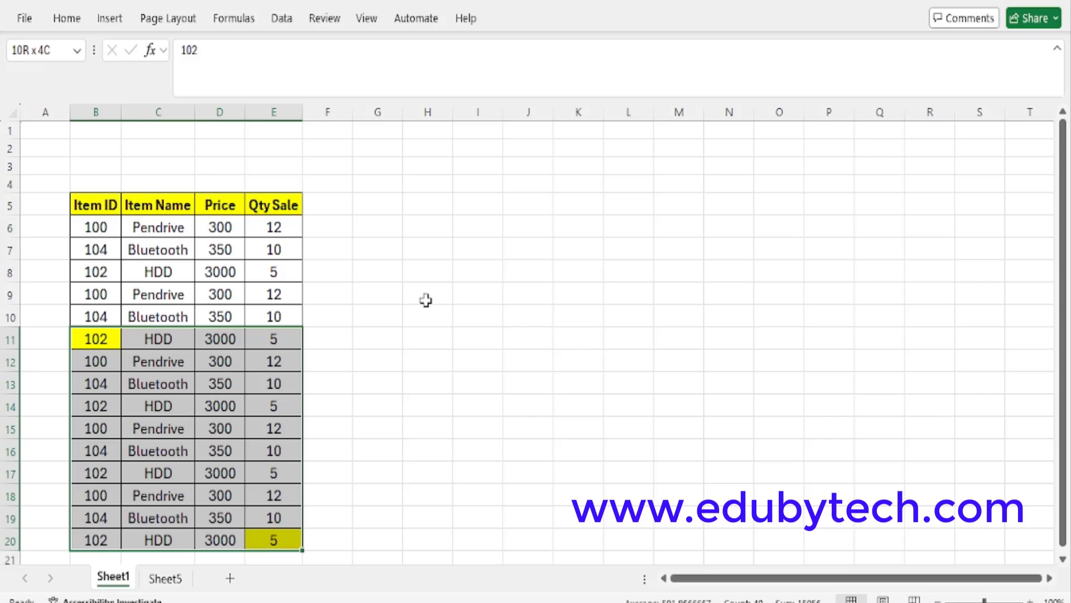
Step: Fill the empty cell G8 beside the item table with yellow to mark the first corner of a second range
{"action": "left_click", "coordinate": [387, 279]}
{"action": "left_click", "coordinate": [606, 462]}
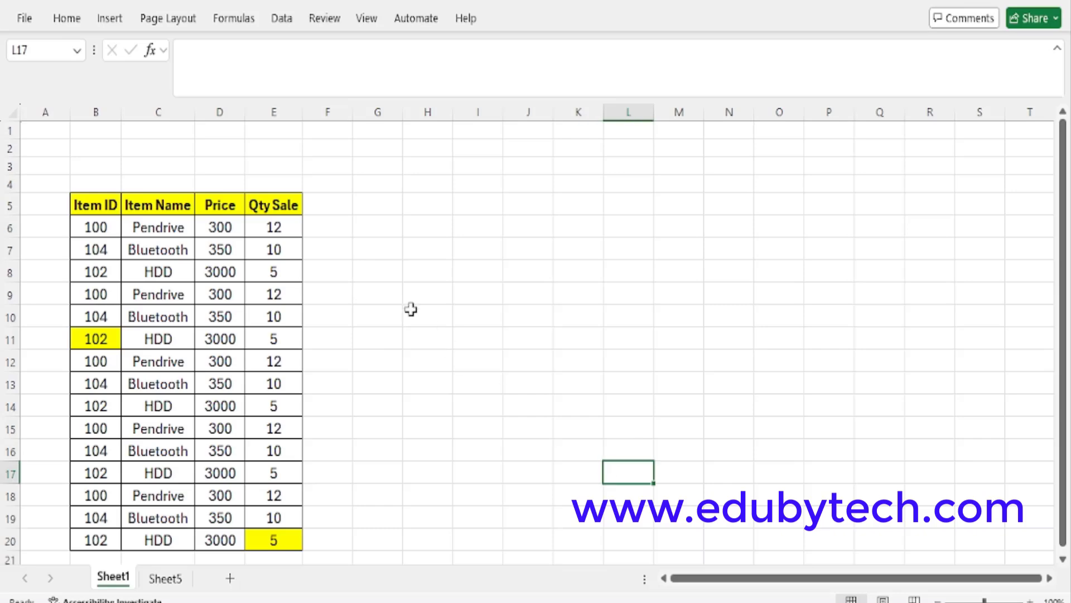
{"action": "left_click", "coordinate": [382, 276]}
{"action": "left_click", "coordinate": [68, 18]}
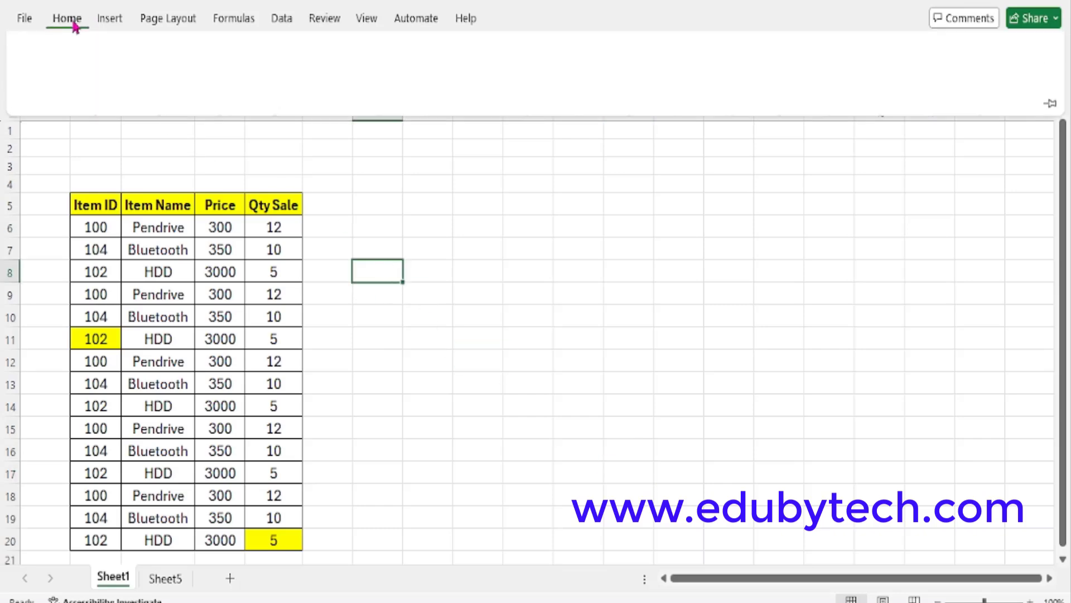
{"action": "left_click", "coordinate": [212, 80]}
Step: Fill the empty cell L18 with yellow to mark the opposite corner of the second range
{"action": "left_click", "coordinate": [636, 495]}
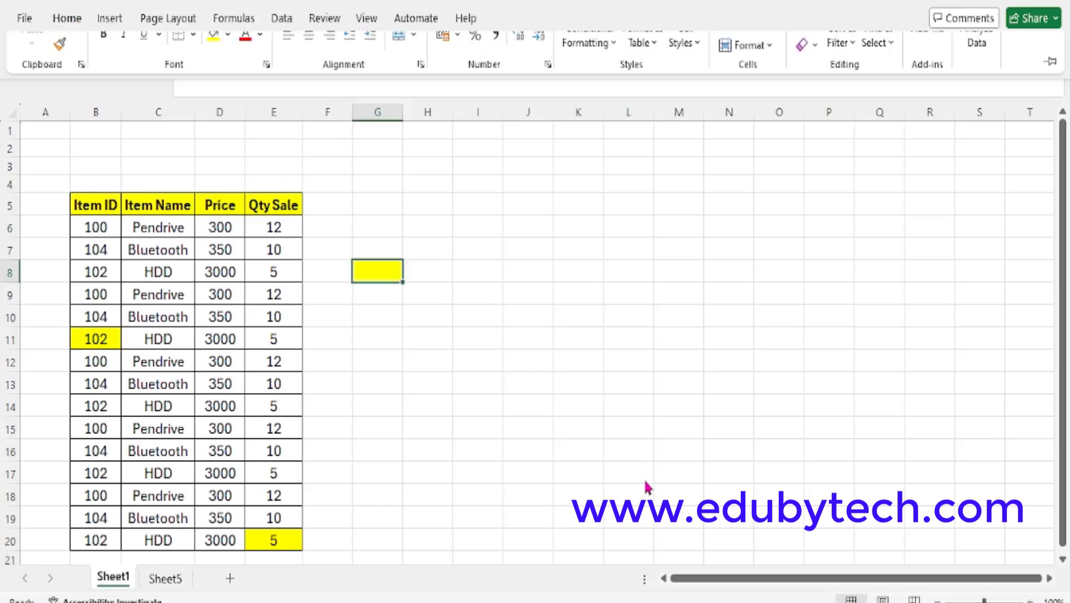
{"action": "left_click", "coordinate": [68, 21]}
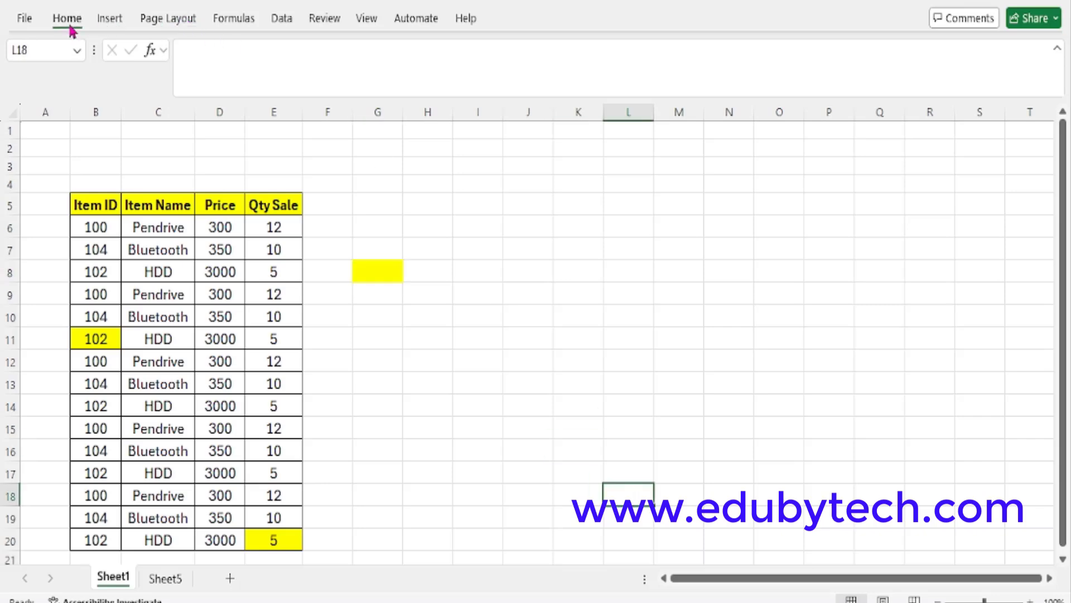
{"action": "left_click", "coordinate": [213, 80]}
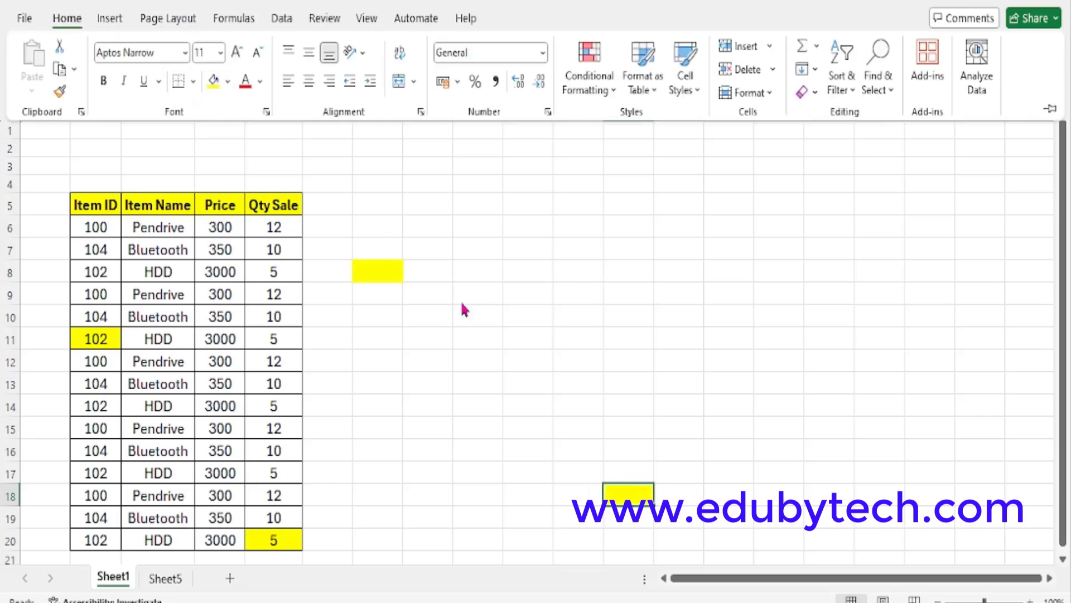
Step: Select the empty range G8:L18 by extending the selection between its yellow corner cells, and clear the selection
{"action": "left_click", "coordinate": [379, 270]}
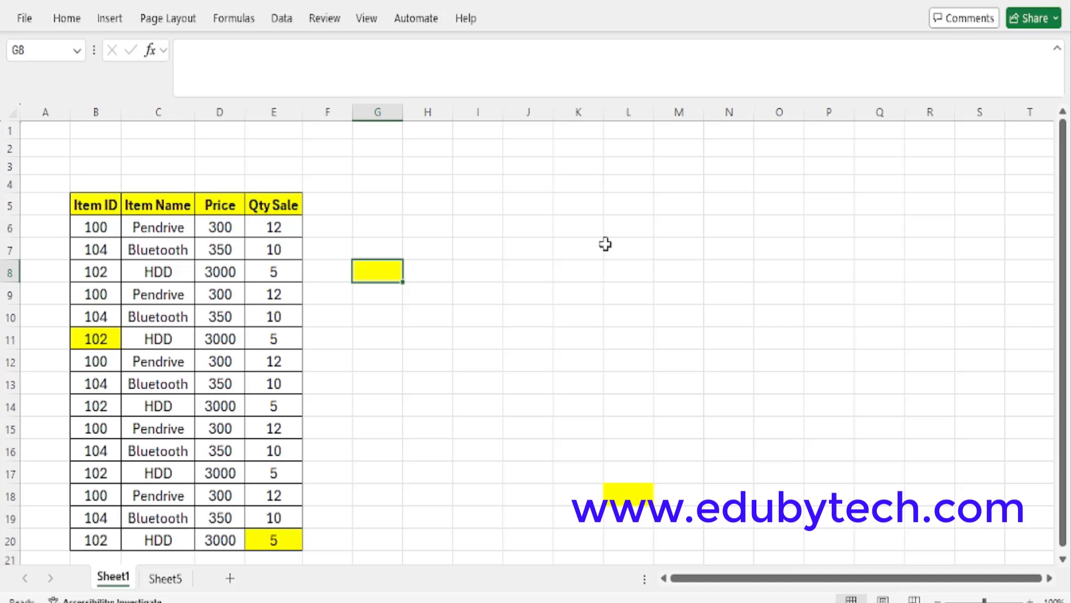
{"action": "left_click", "coordinate": [629, 497], "text": "shift"}
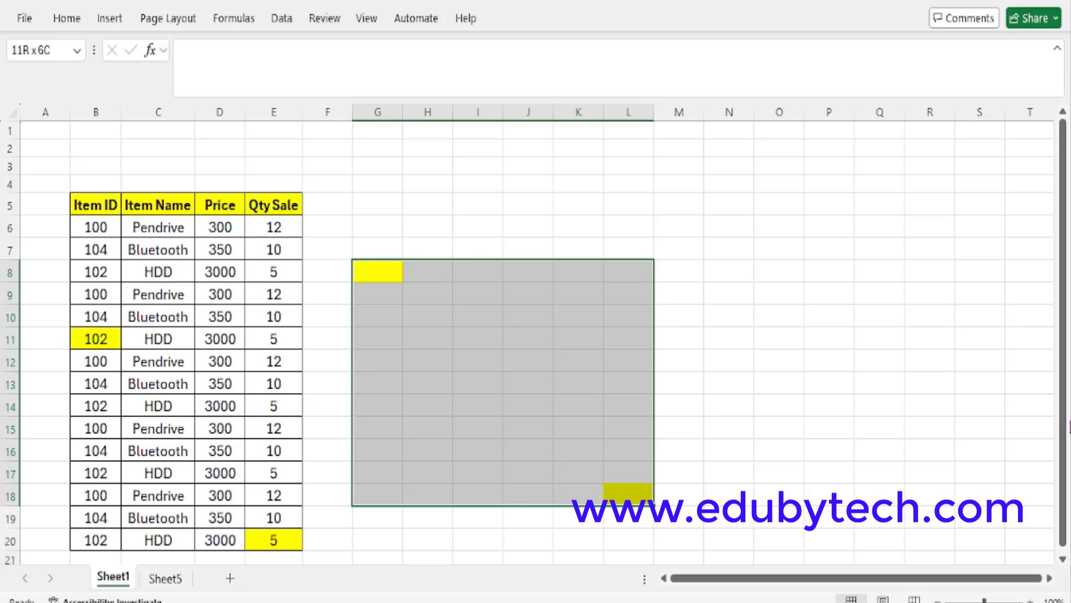
{"action": "left_click", "coordinate": [780, 337]}
Step: View the outlined column chart on Sheet5 and return to Sheet1
{"action": "left_click", "coordinate": [163, 580]}
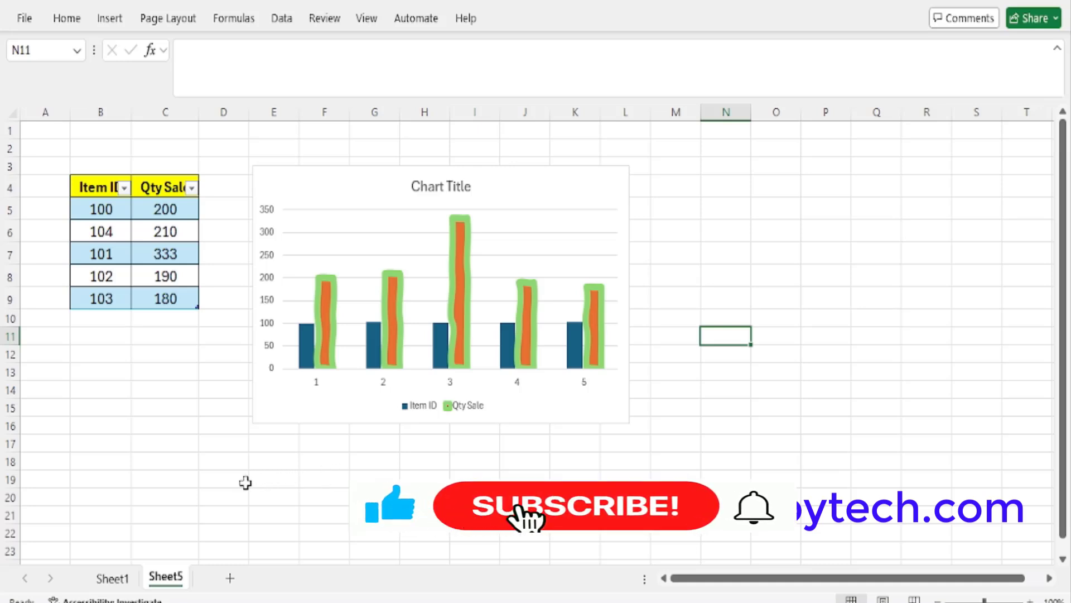
{"action": "left_click", "coordinate": [112, 578]}
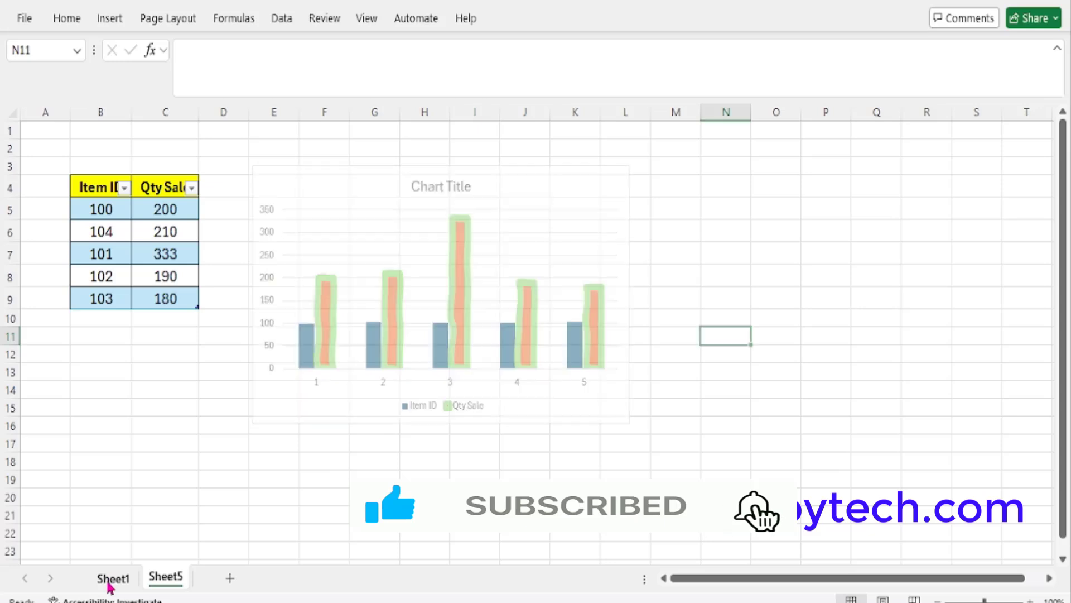